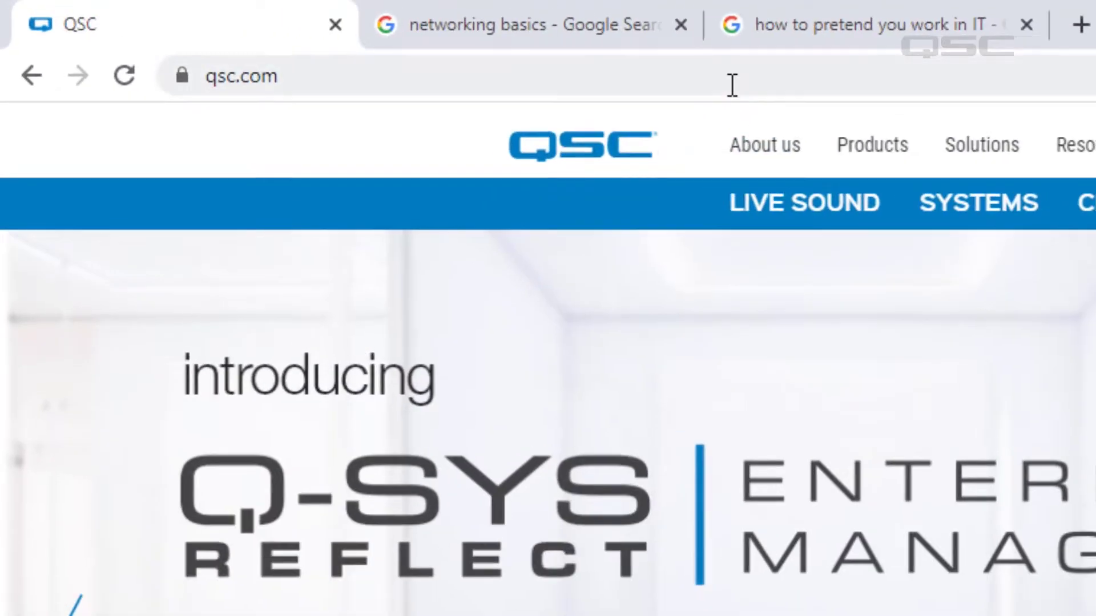
Step: Change the browser address to qsc.com/networking to load QSC's networking page
click(730, 85)
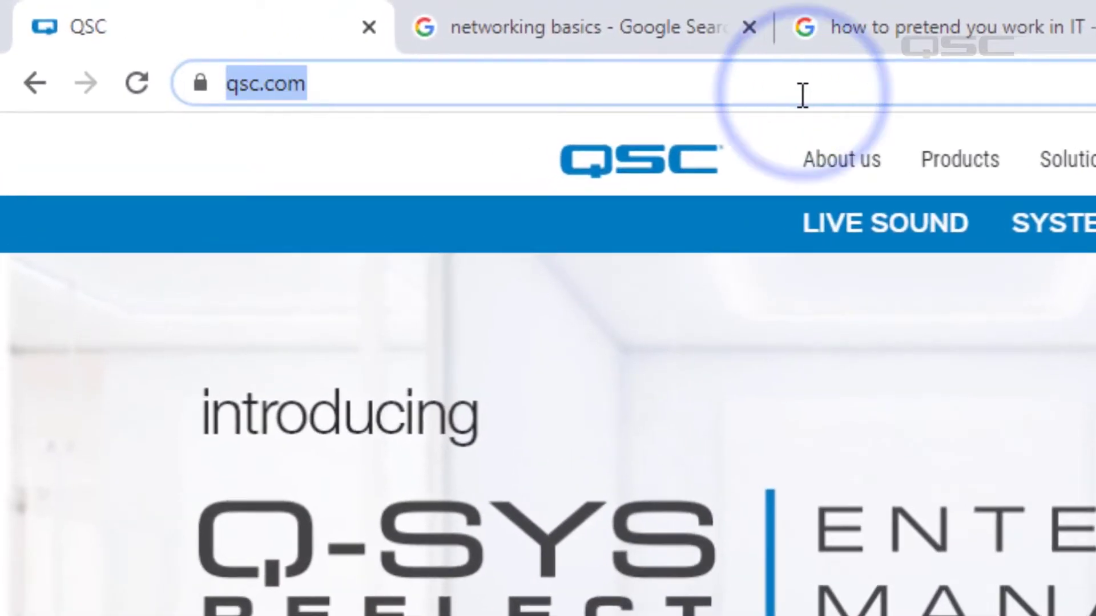
text(/networking)
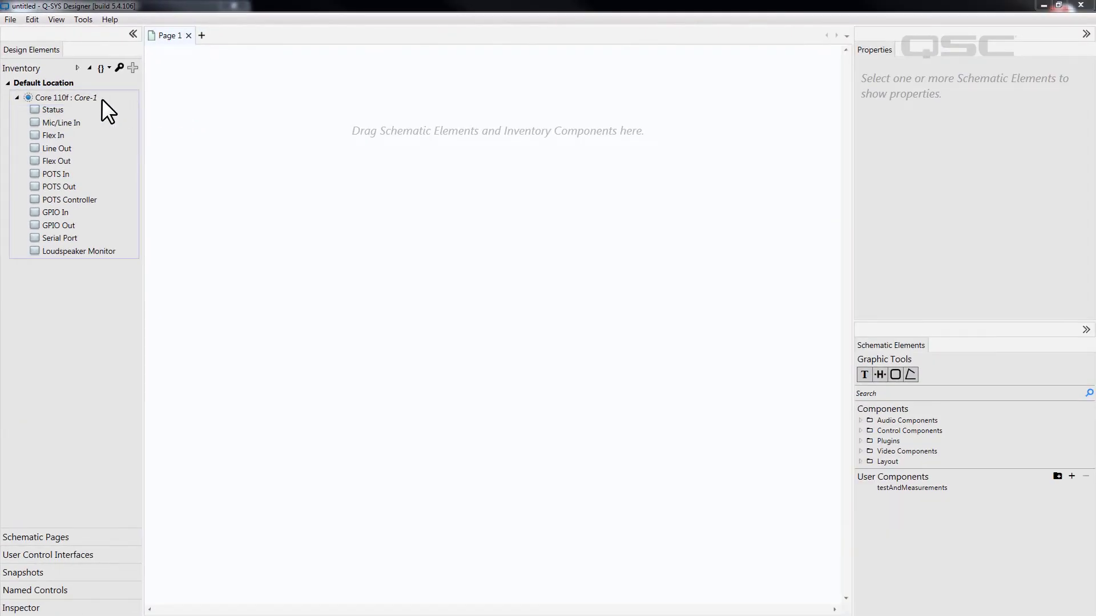
click(90, 98)
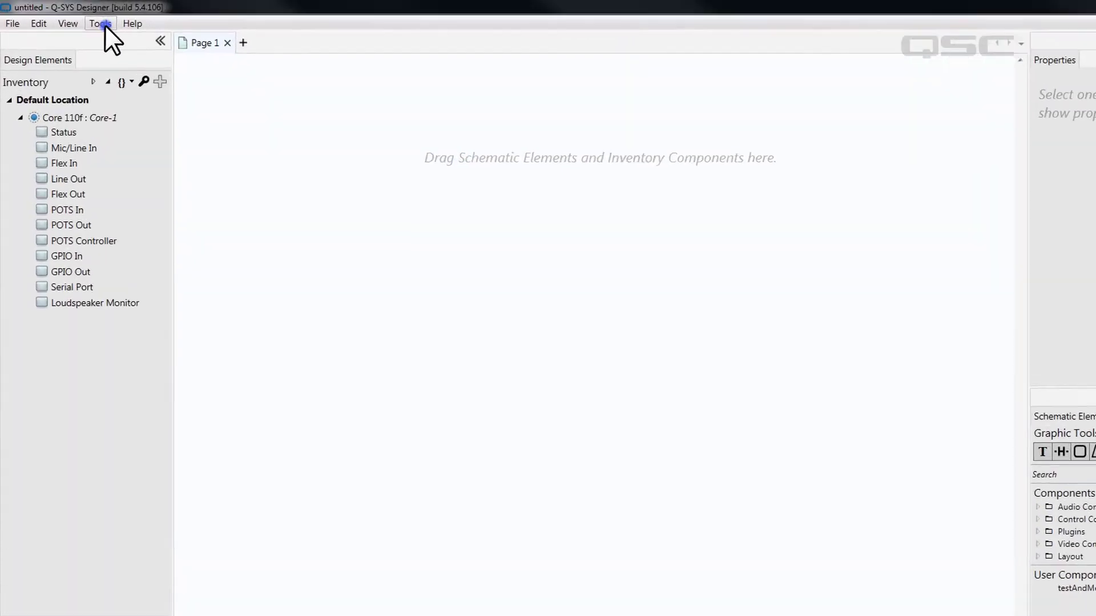
Step: Open the Q-SYS Configurator and select Core 250i primarycore to check its status
click(108, 251)
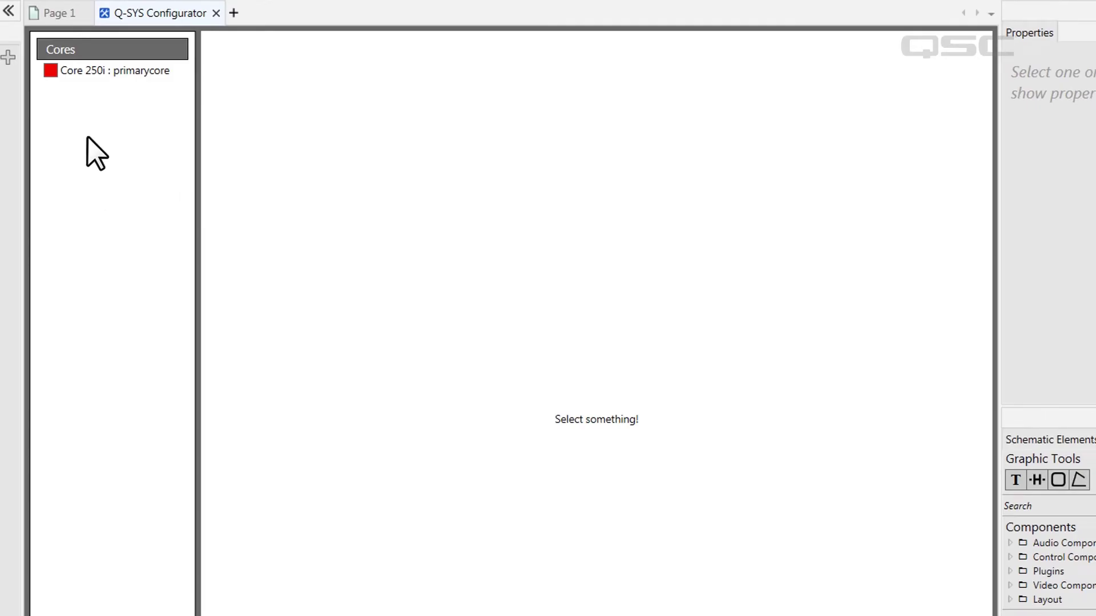
click(90, 68)
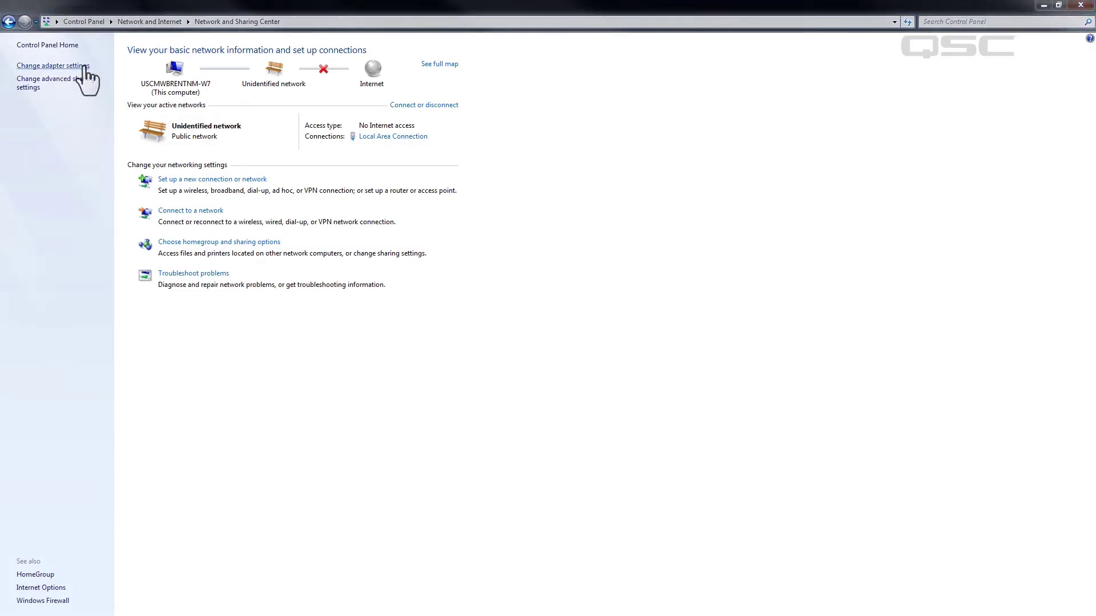
Step: Open Local Area Connection's IPv4 properties and choose 'Use the following IP address'
click(86, 68)
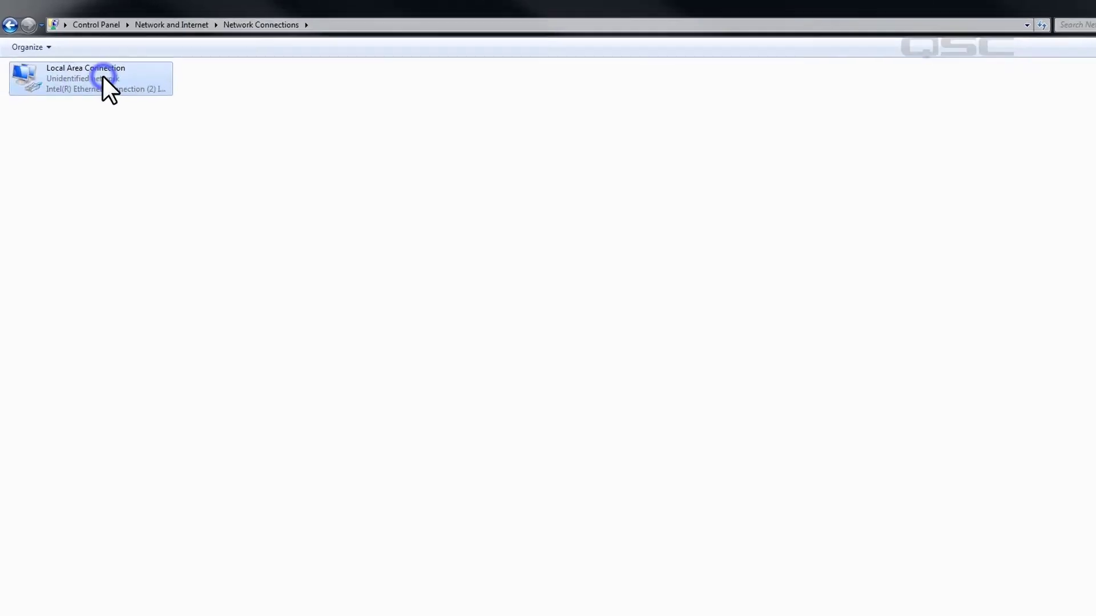
right_click(89, 66)
click(94, 235)
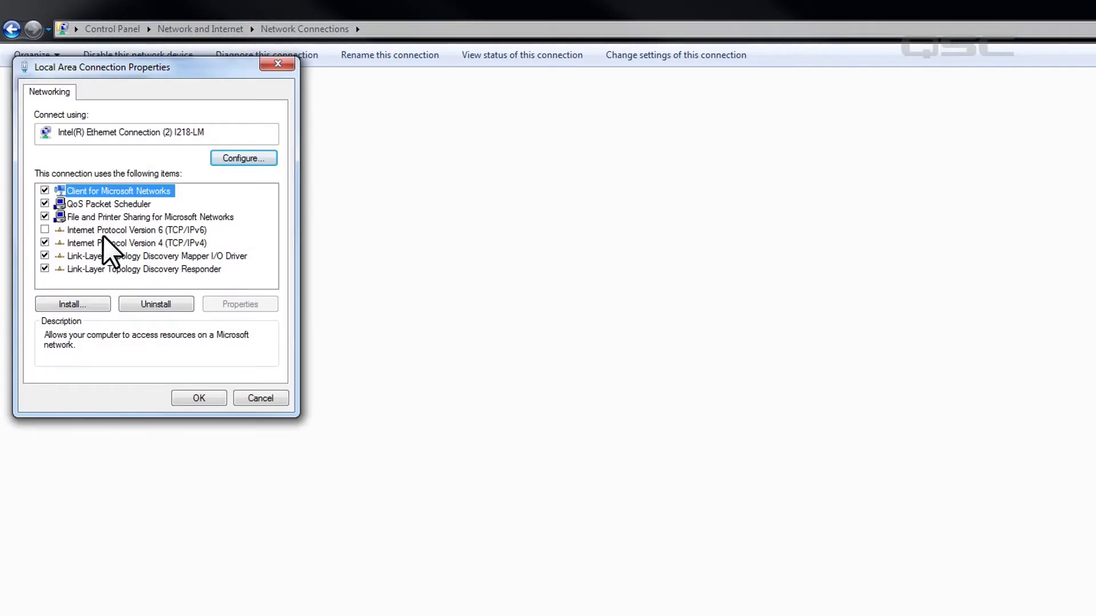
click(135, 243)
double_click(135, 242)
click(135, 234)
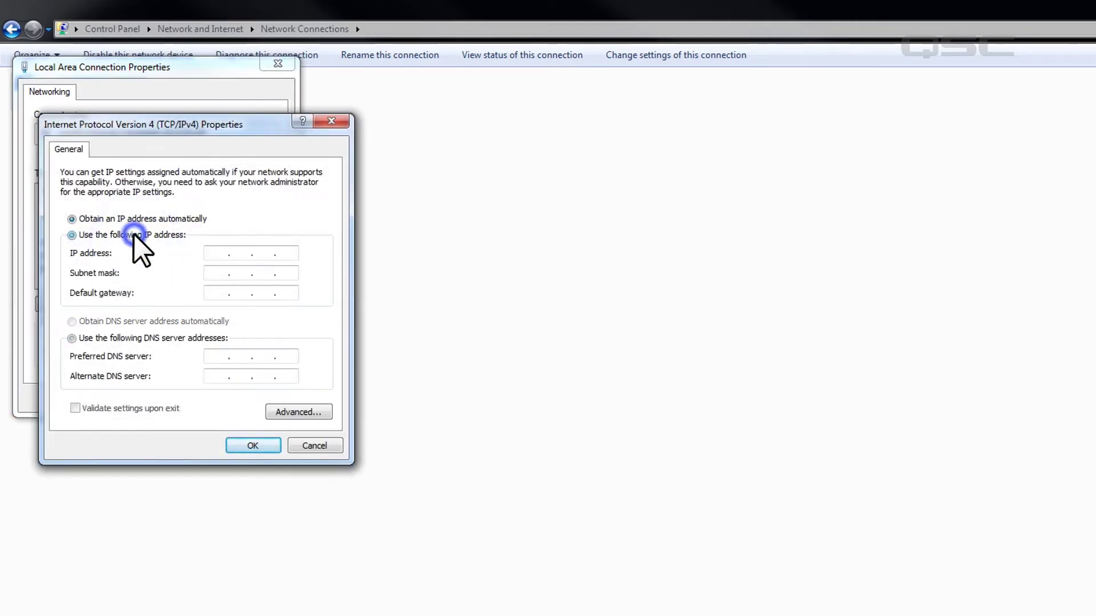
click(213, 252)
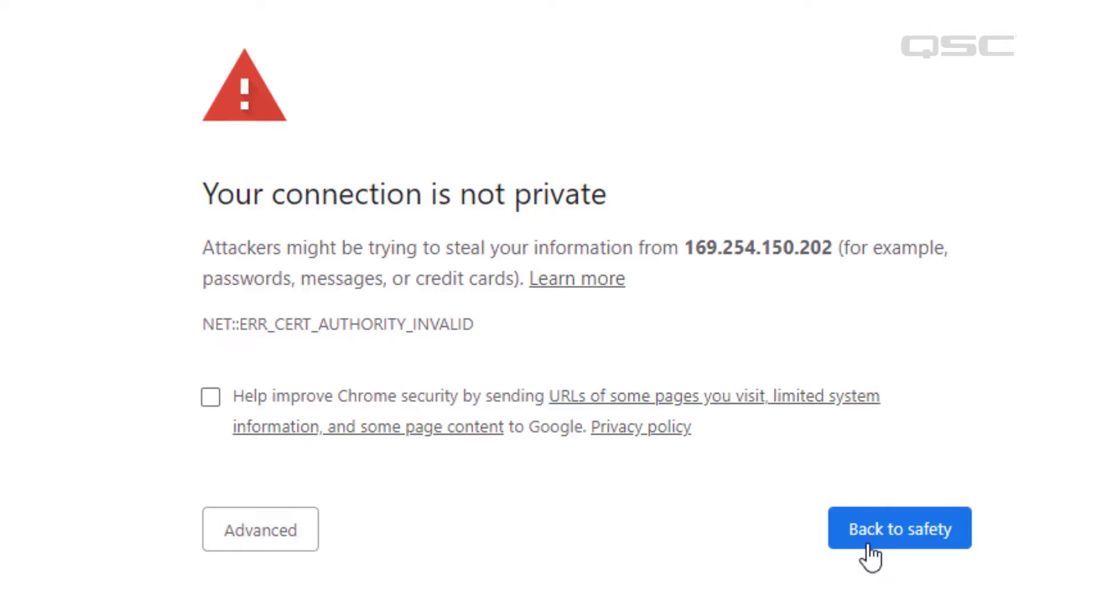
Step: Bypass the certificate warning via Advanced and proceed to 169.254.150.202 (unsafe)
click(255, 530)
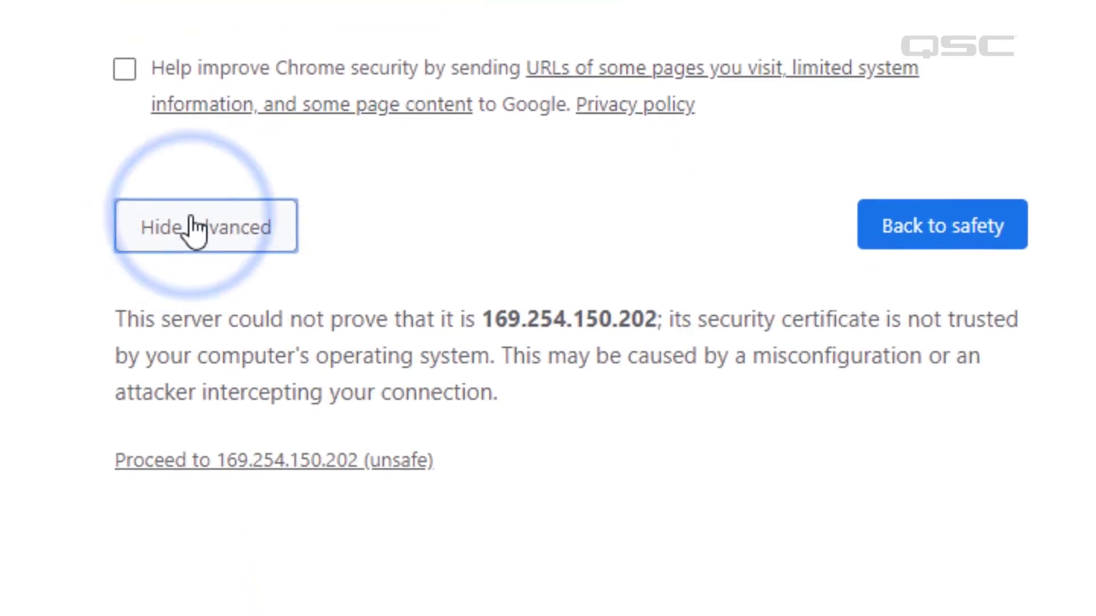
click(338, 457)
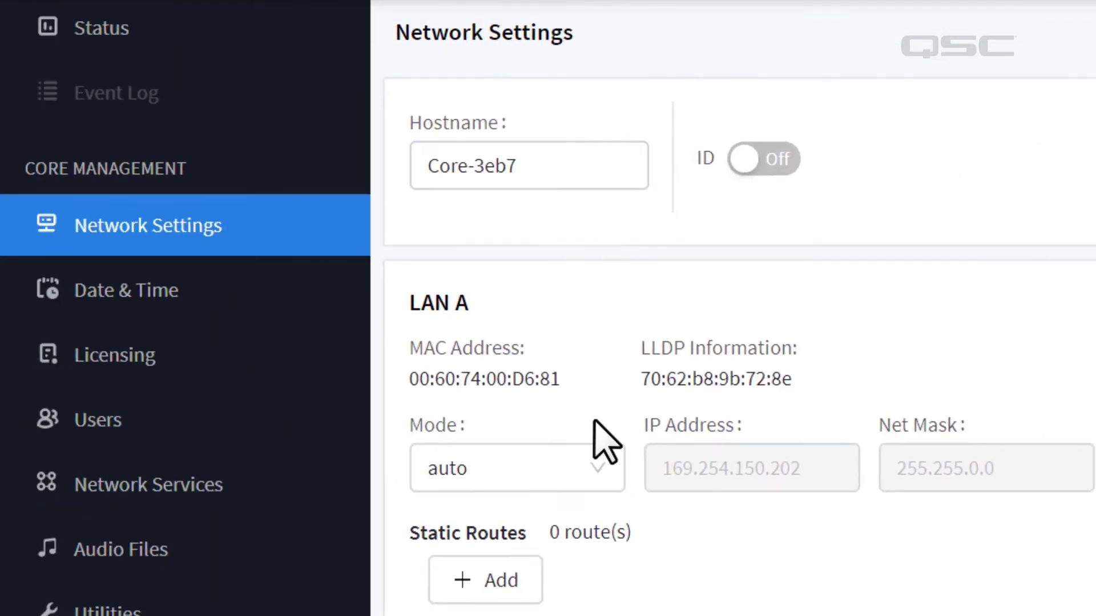
Step: Set LAN A to static, change hostname Core-3eb7 to conference-1, and confirm saving
click(421, 514)
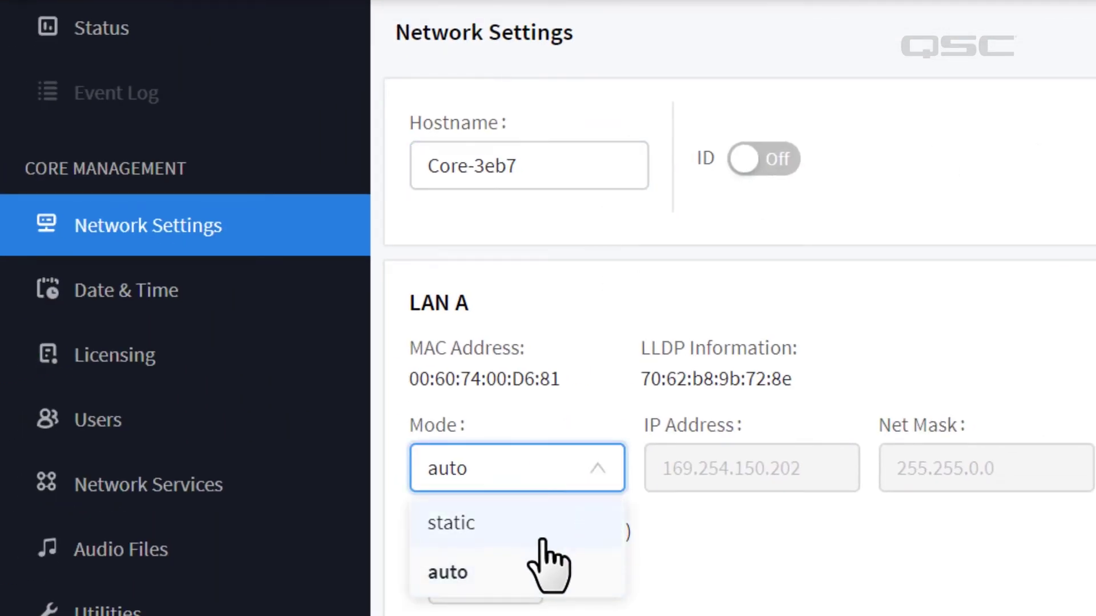
click(553, 524)
click(622, 167)
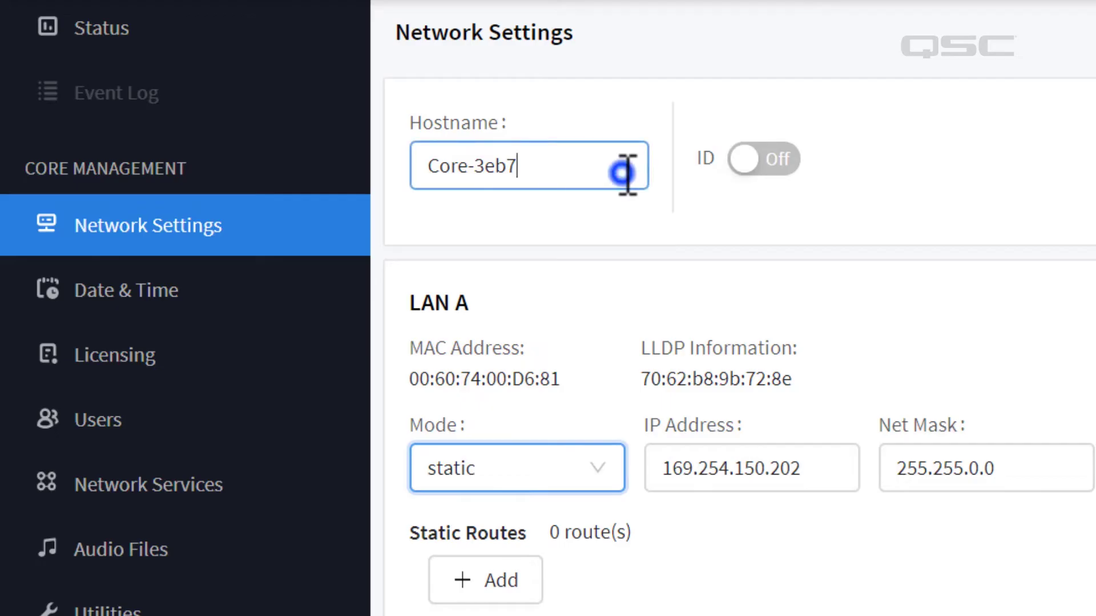
key(ctrl+a)
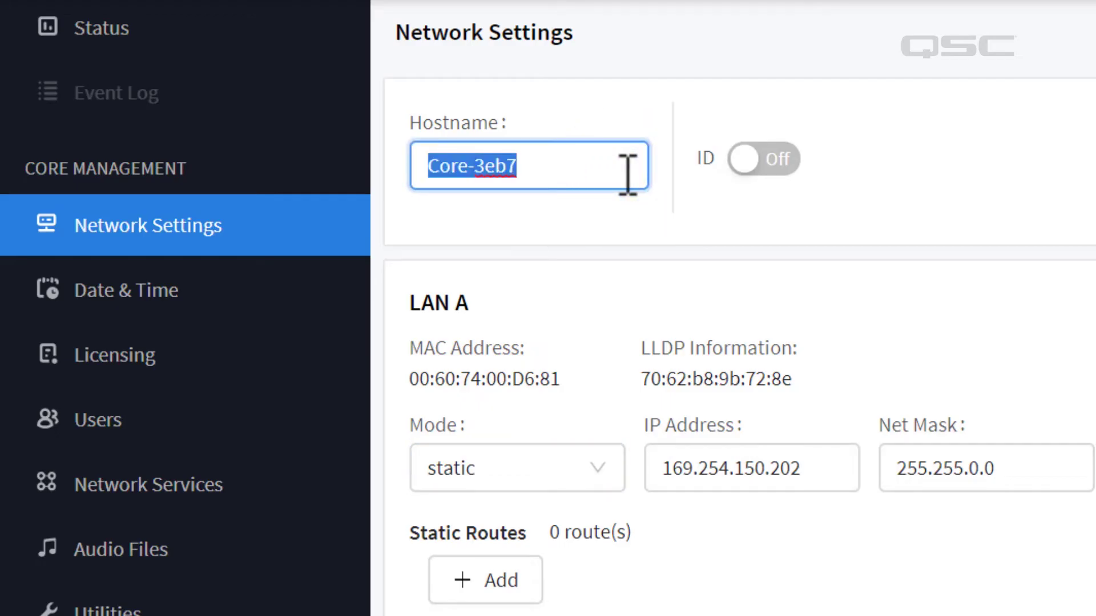
text(conferen)
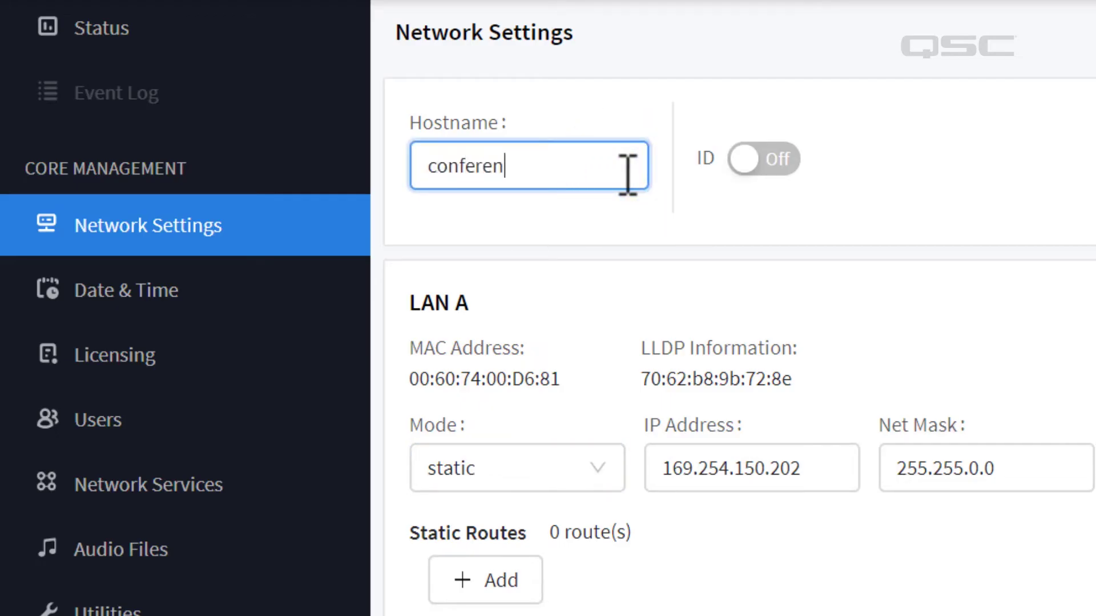
text(ce-1)
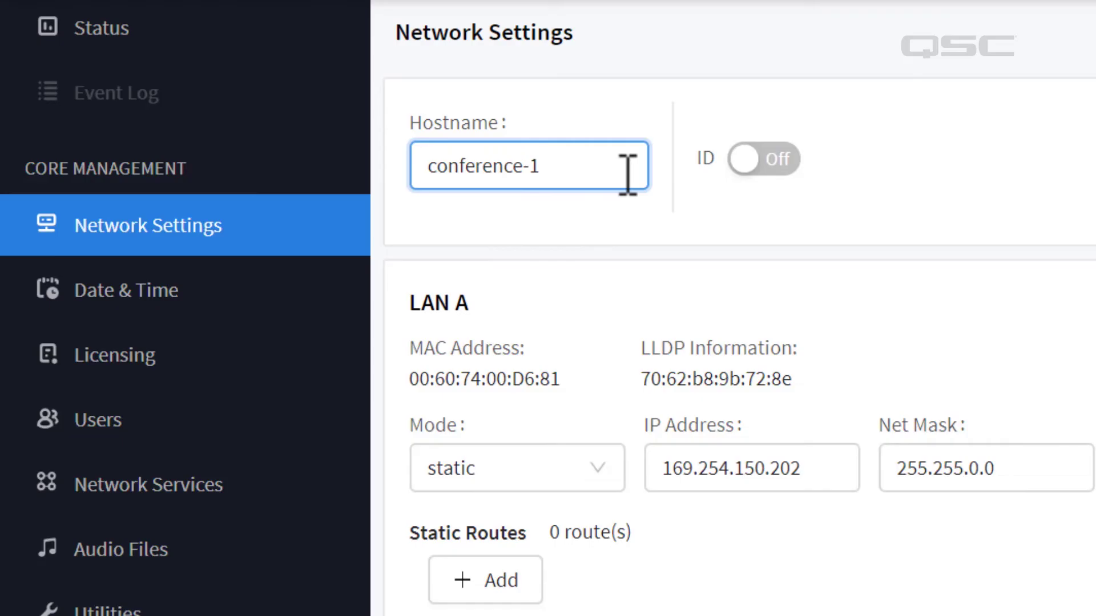
click(629, 221)
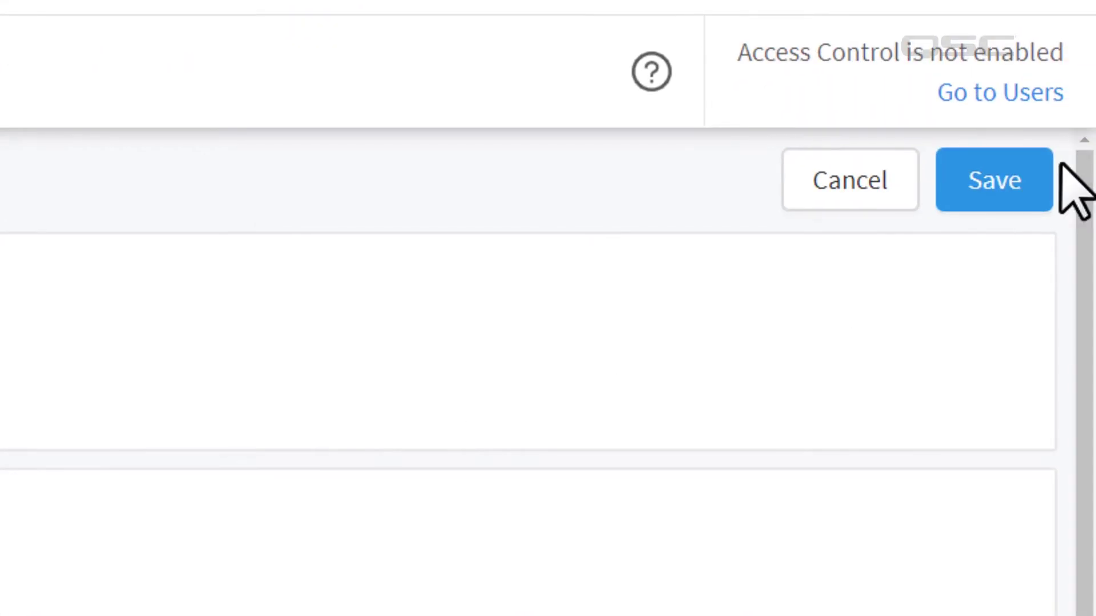
click(1046, 178)
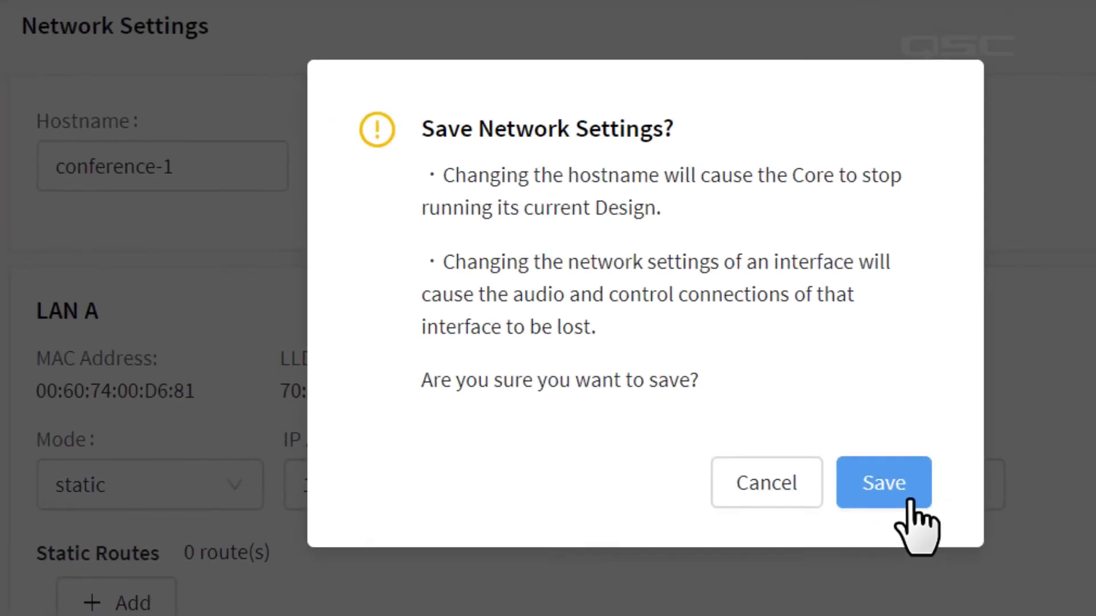
click(908, 501)
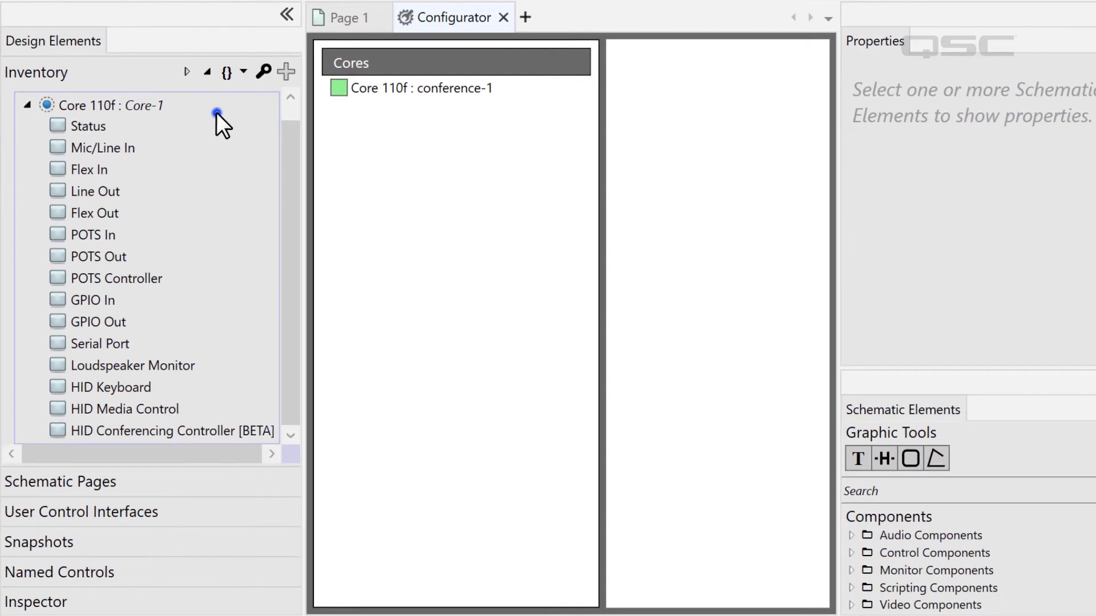
Step: Select the inventory Core 110f and change its Name property to conference-1
click(217, 111)
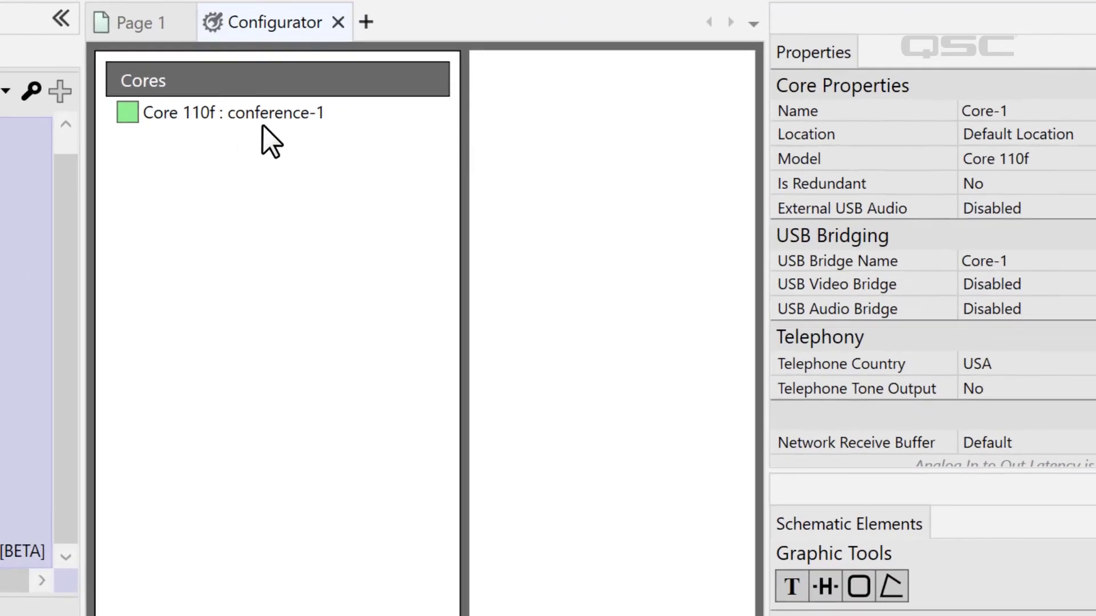
click(340, 120)
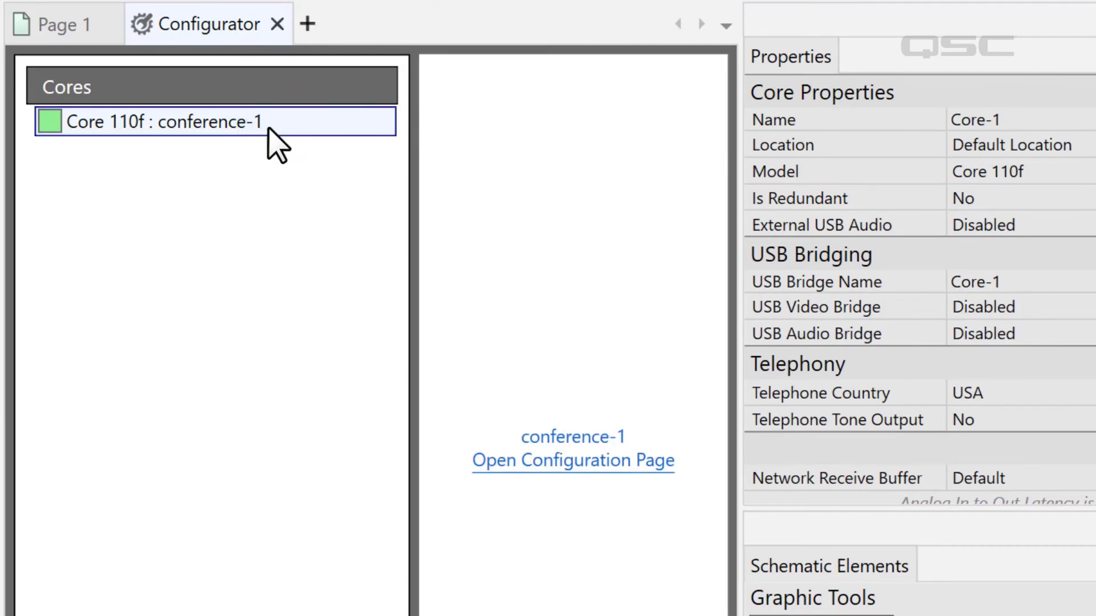
click(267, 128)
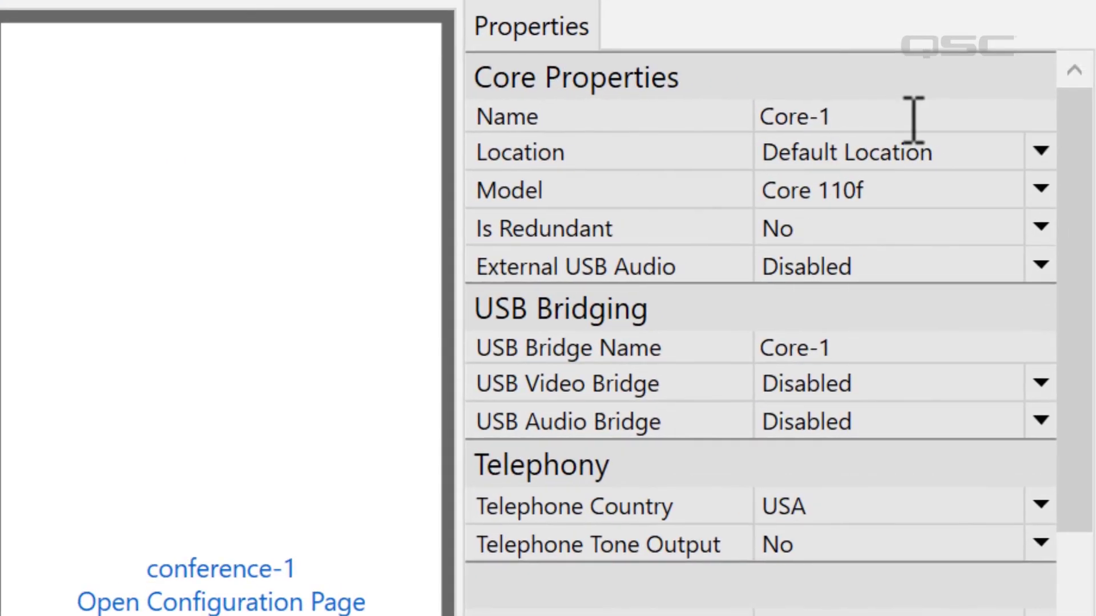
click(1062, 116)
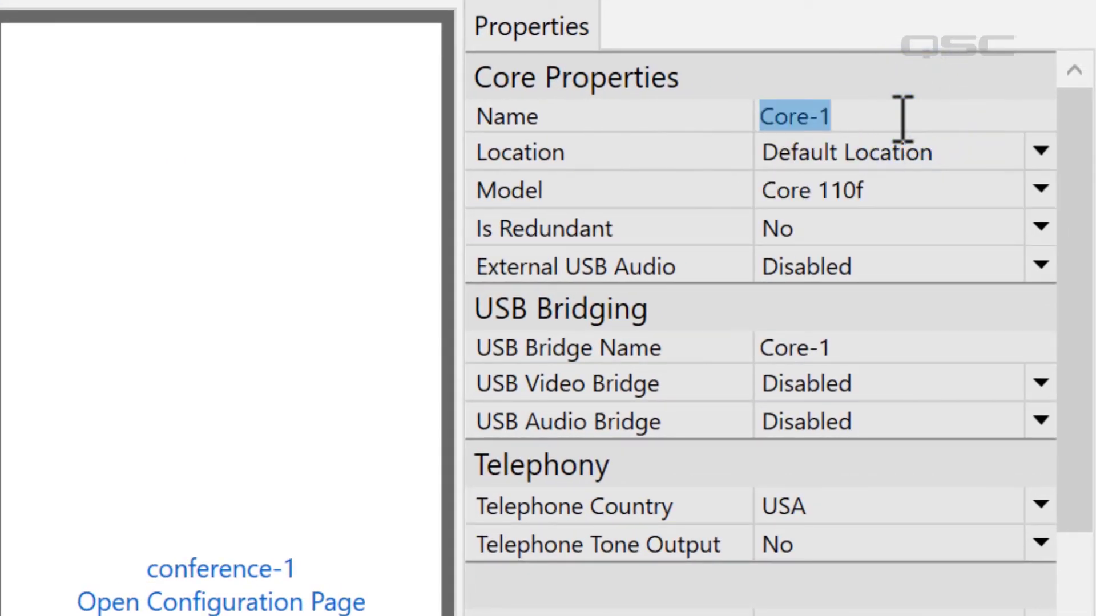
text(conference-1)
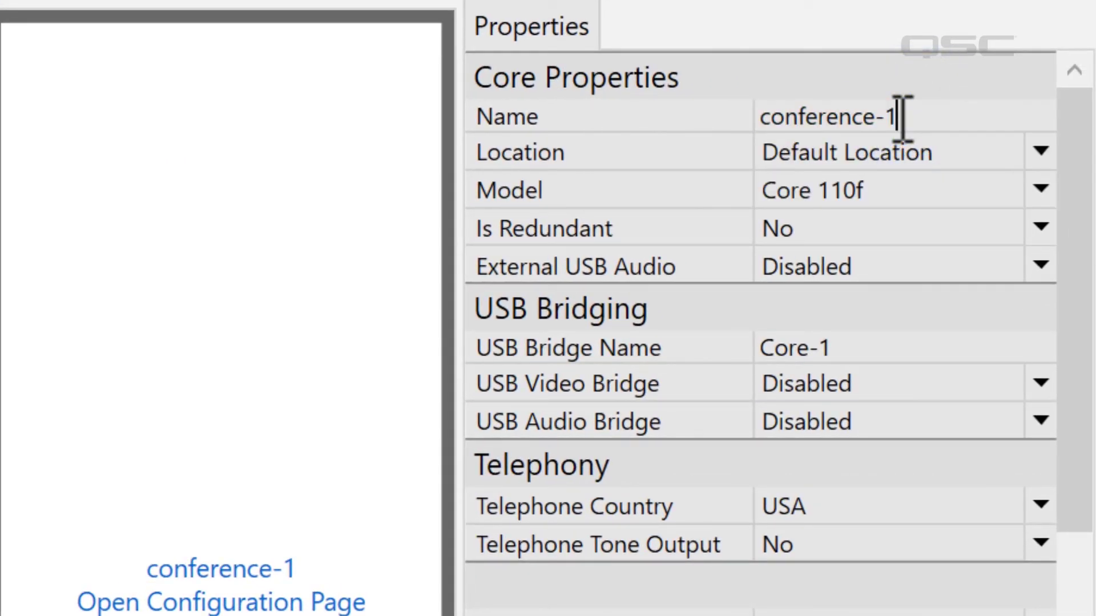
key(Return)
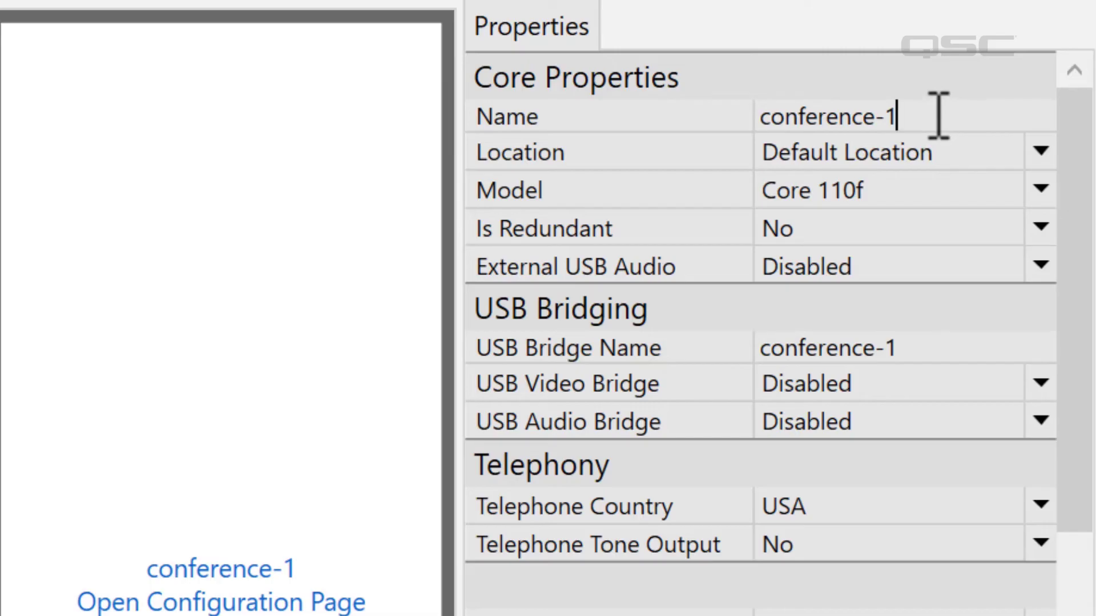
Step: Try Core 510i with Mic/Line In H.P. and DataPort Out cards, then revert to Core 110f
click(914, 201)
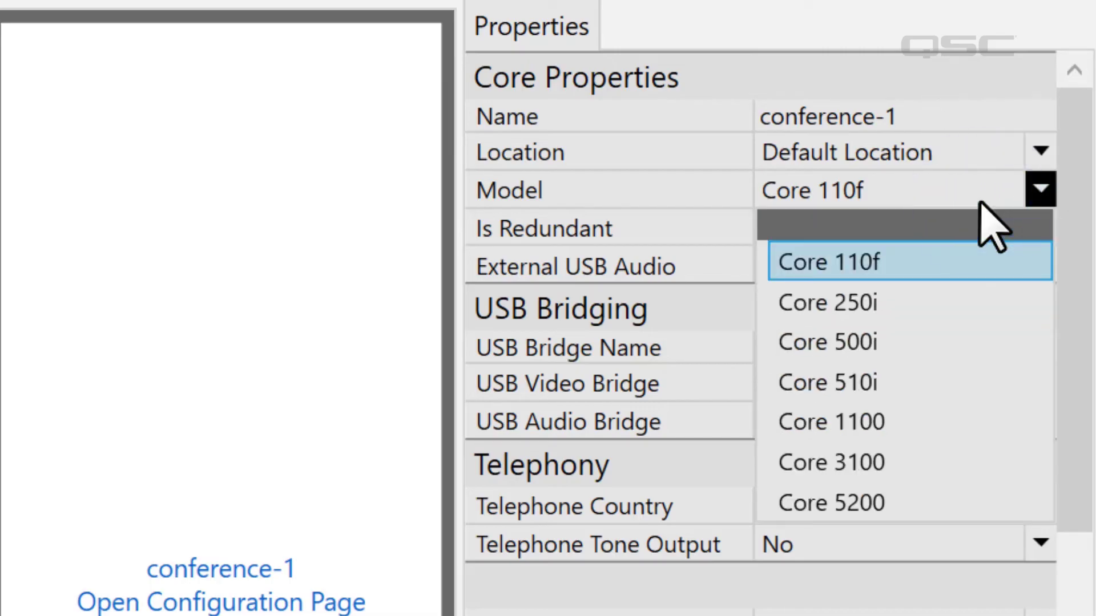
click(973, 263)
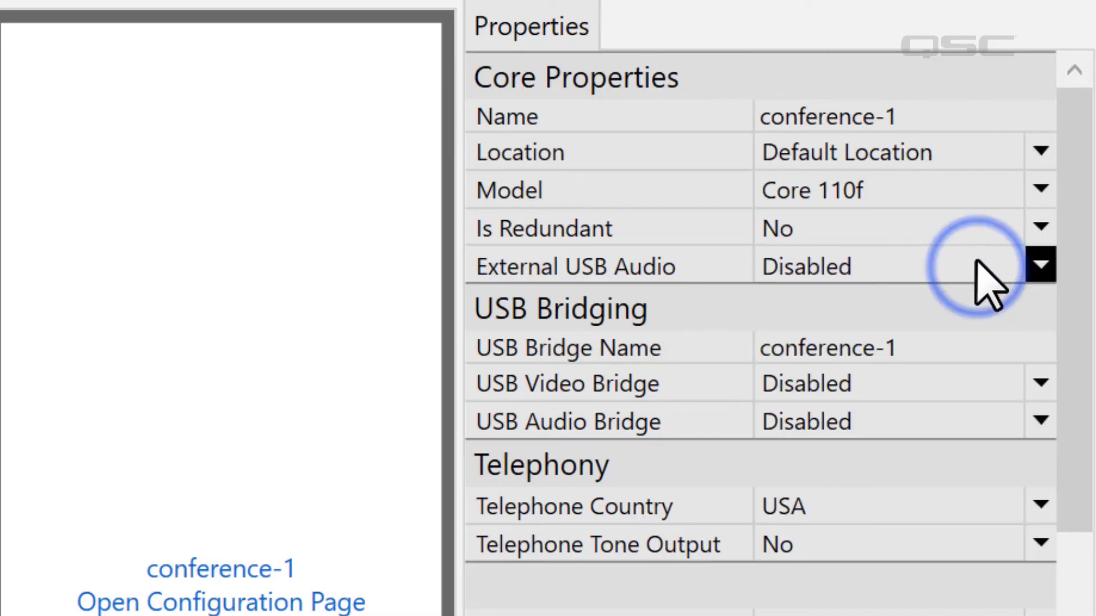
click(961, 199)
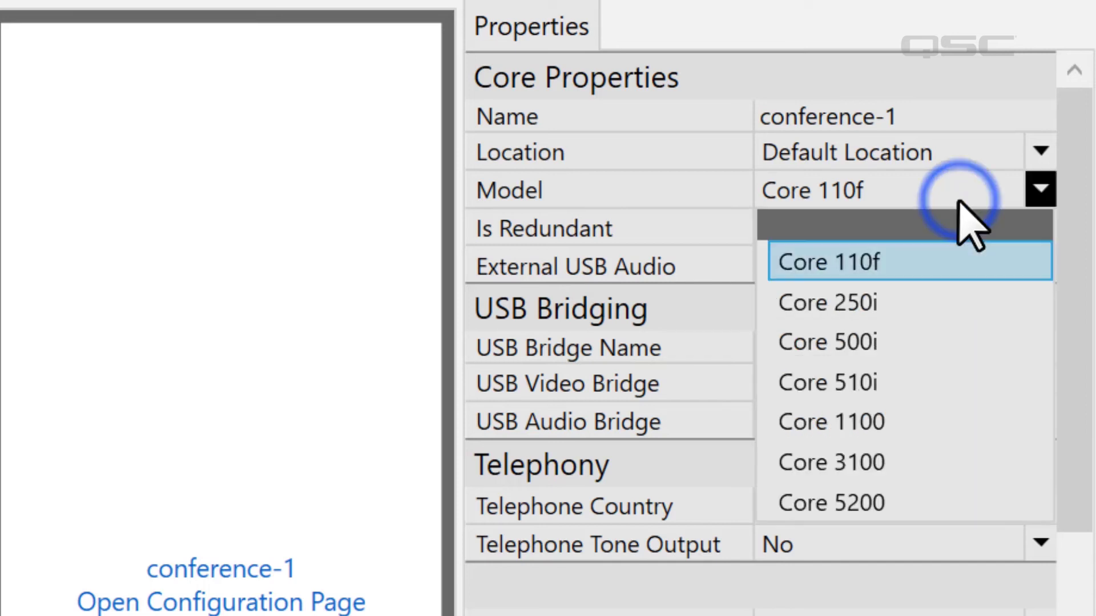
click(954, 391)
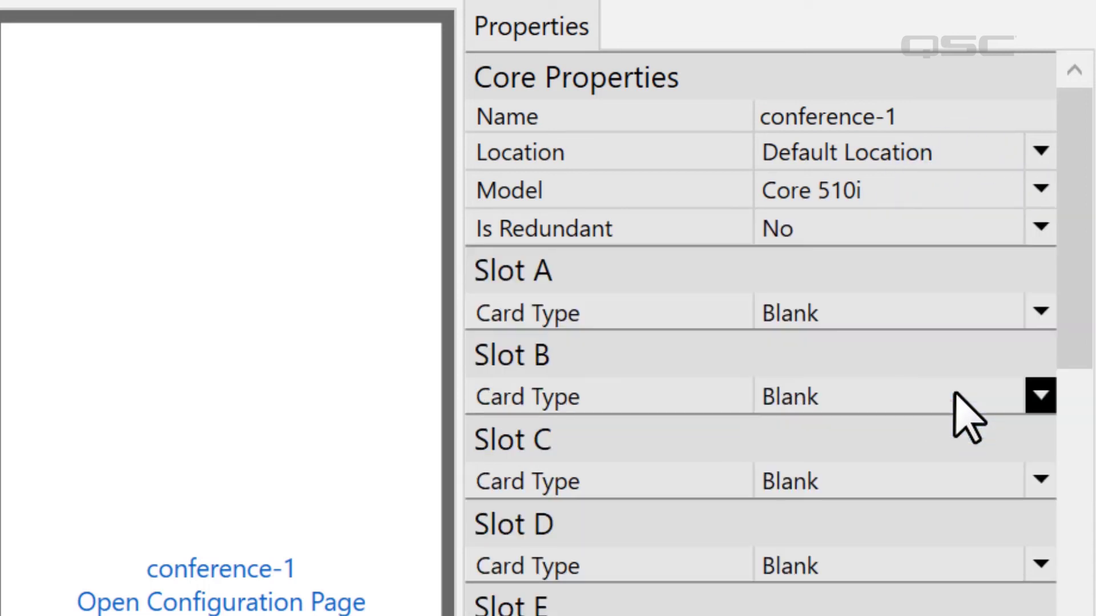
click(955, 315)
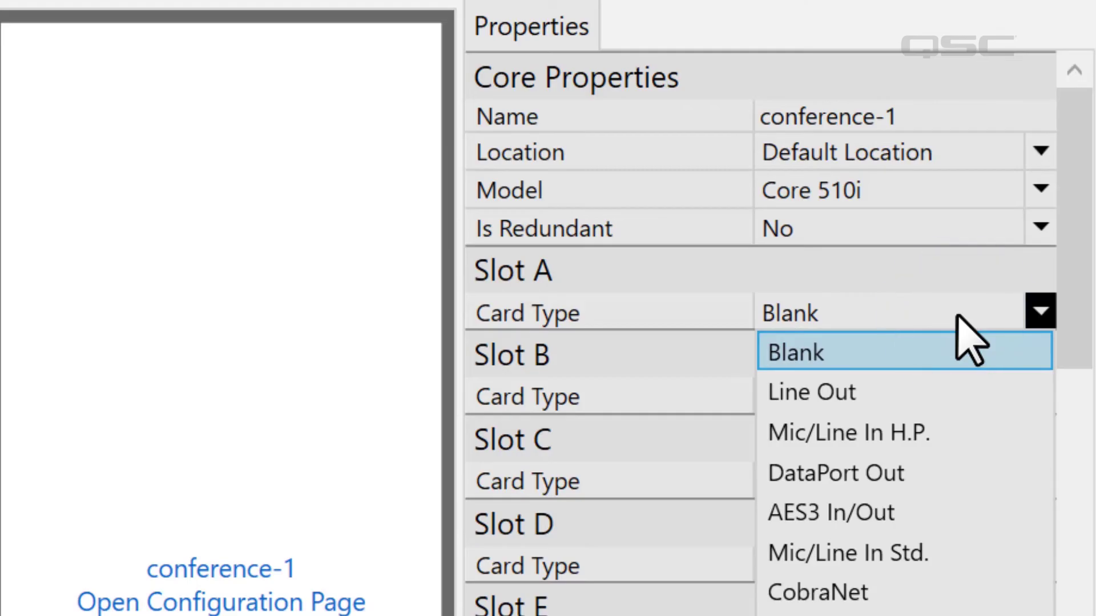
click(950, 432)
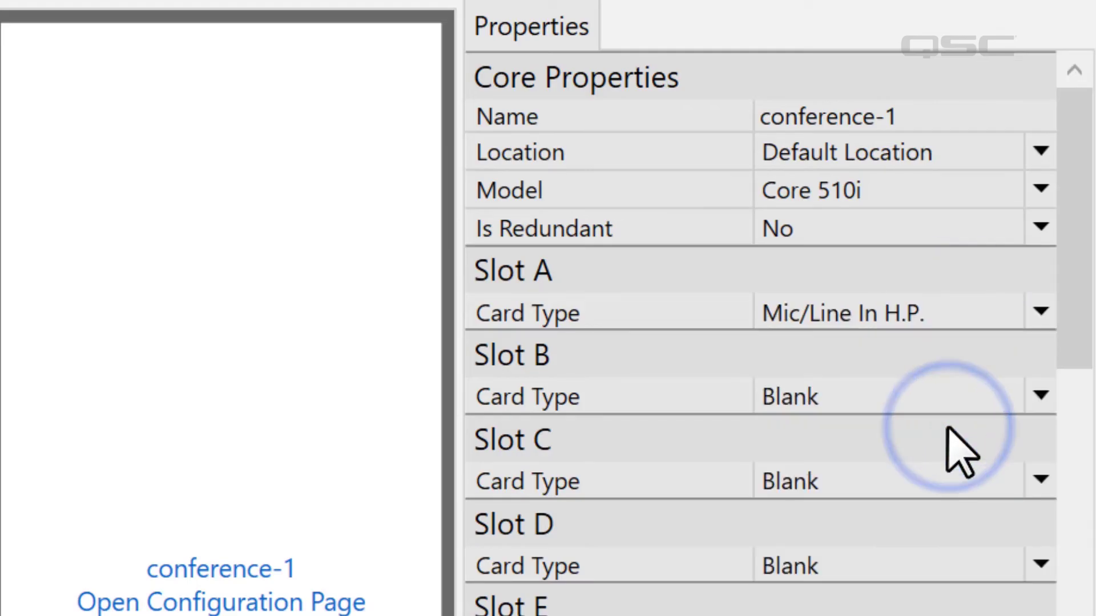
click(946, 397)
click(951, 560)
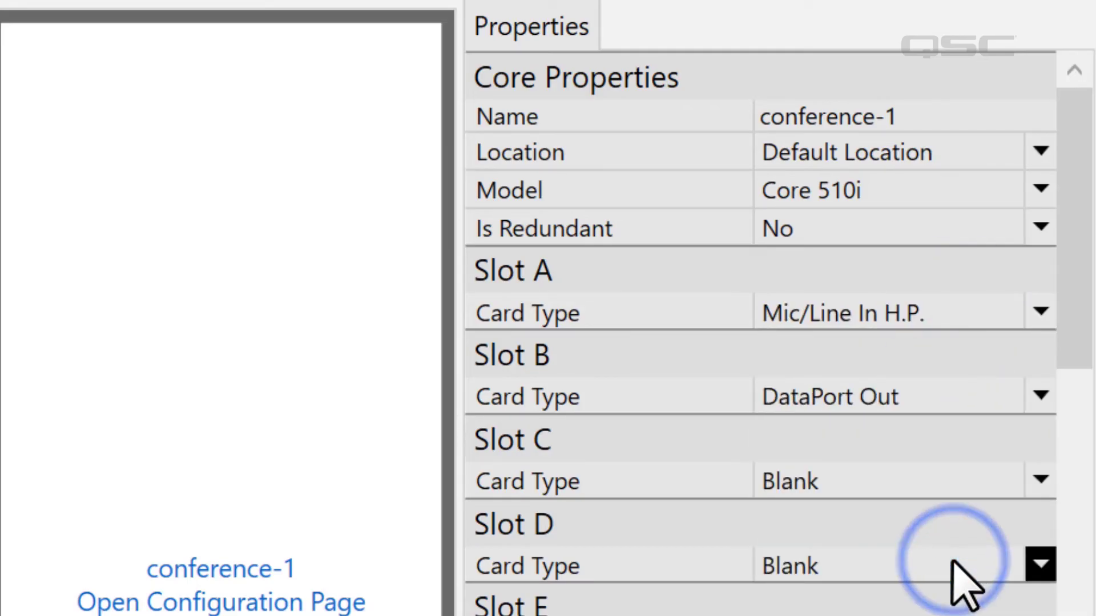
click(944, 197)
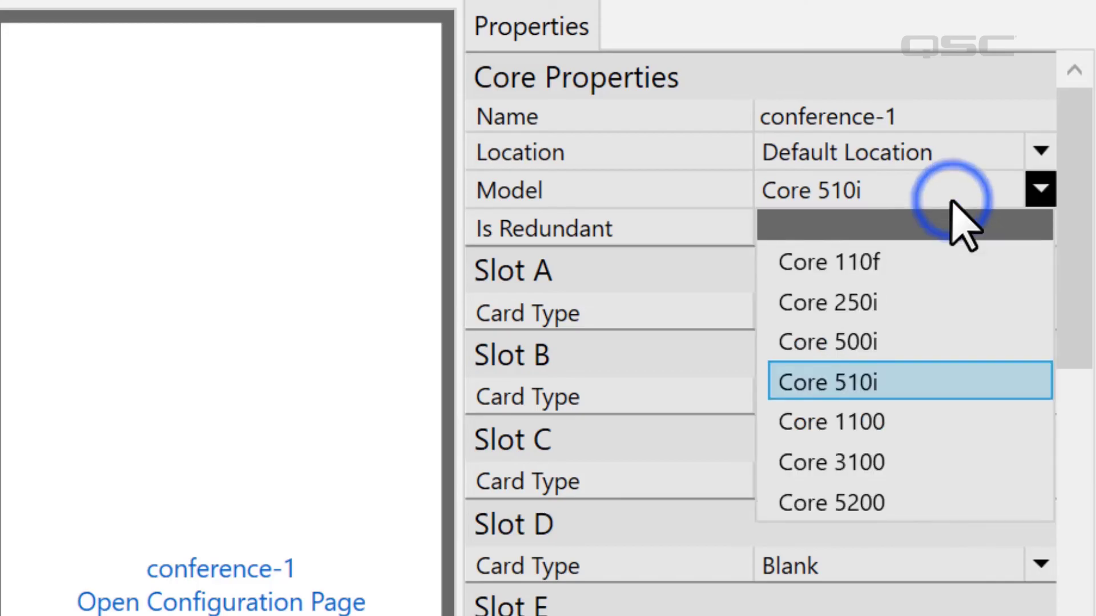
click(958, 268)
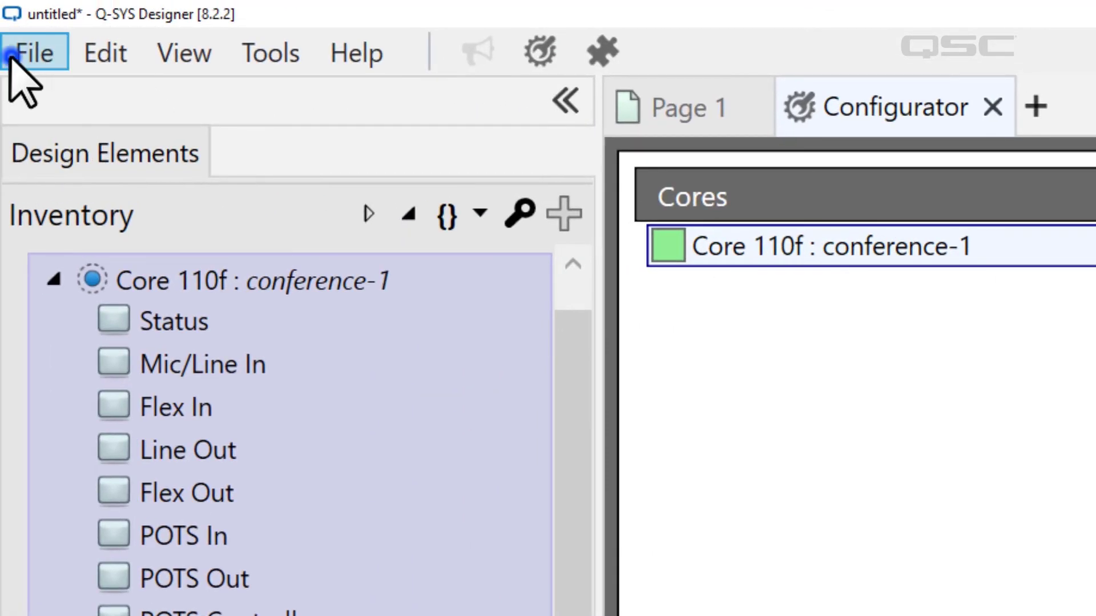
click(10, 55)
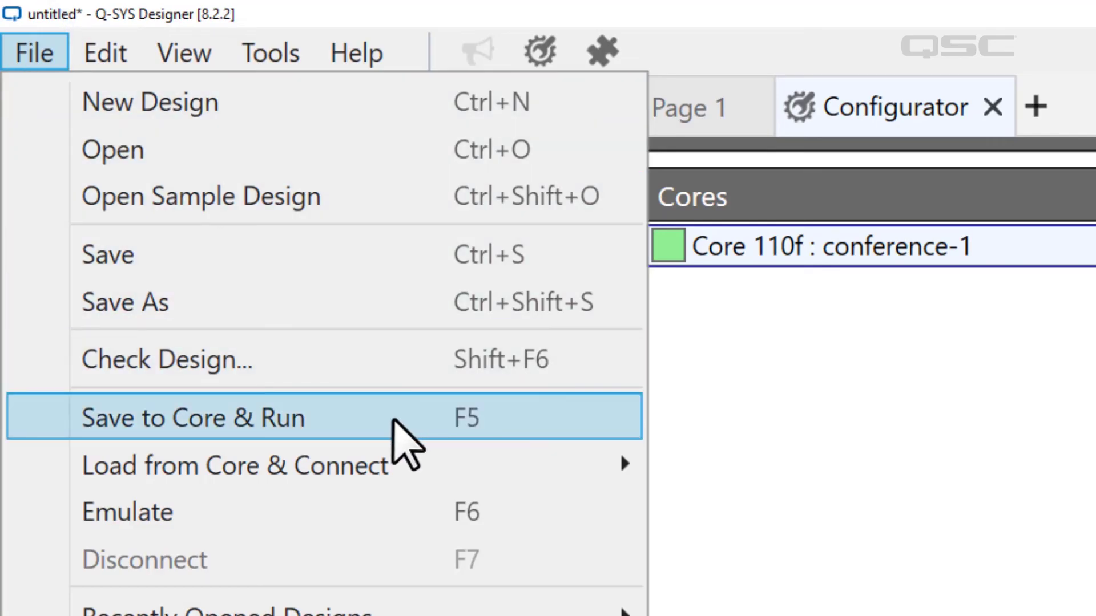
Step: Save the design to the core and run it, updating the core firmware to 8.2.2
click(394, 423)
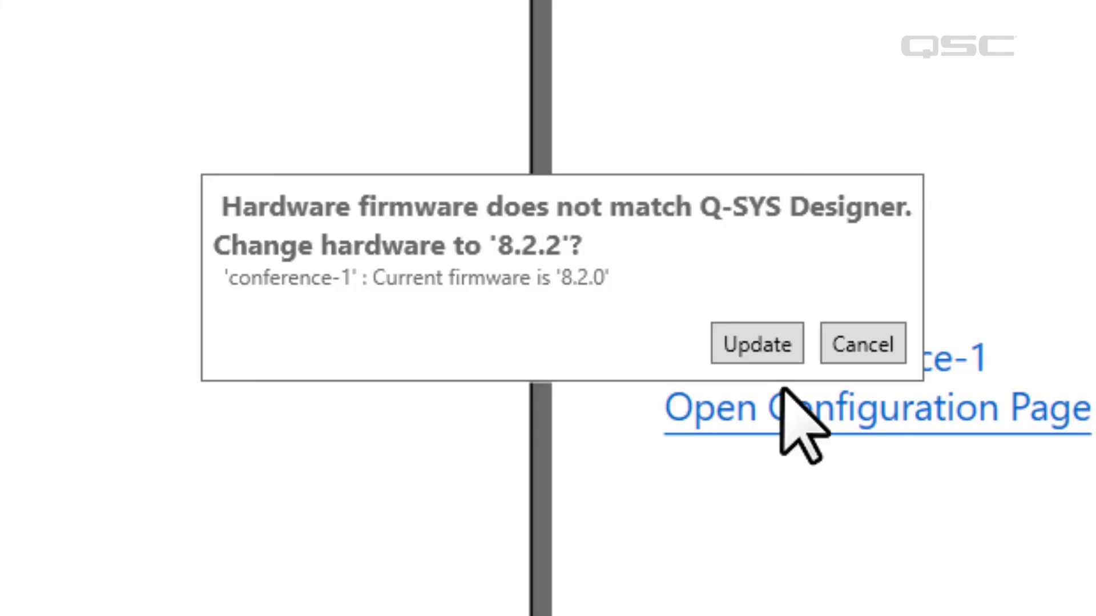
click(777, 349)
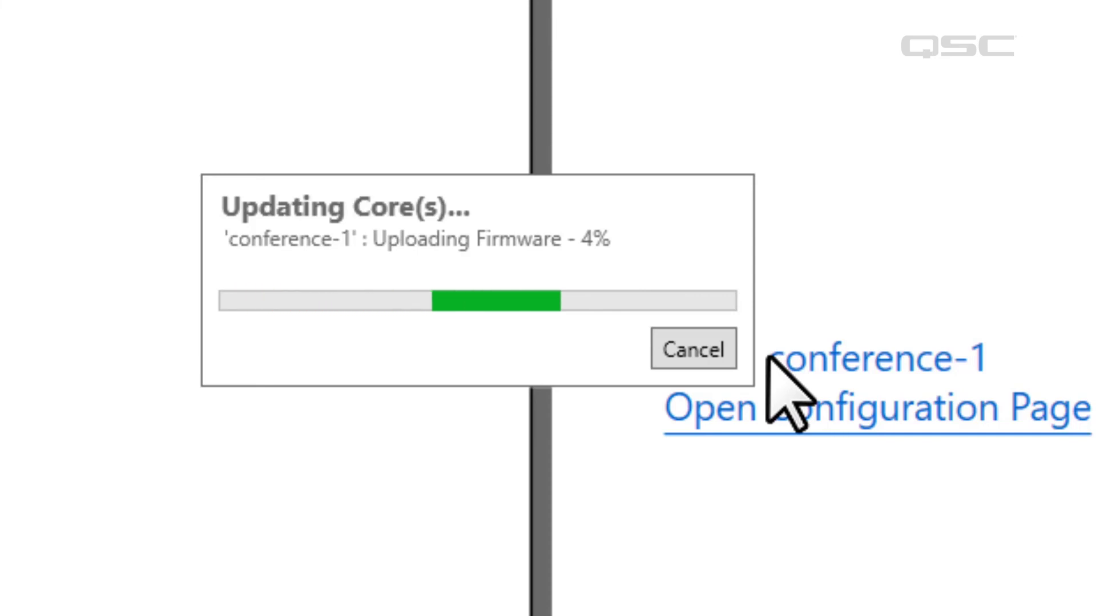
click(248, 304)
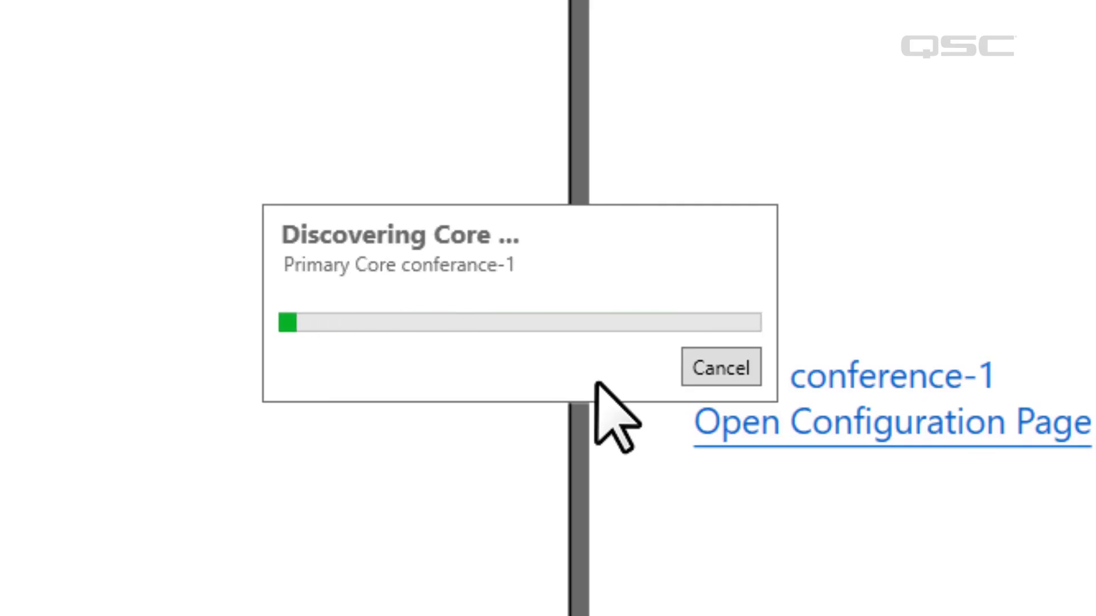
Step: Cancel the stalled discovery, correct the core name's spelling to conference-1, and Save to Core & Run again
click(731, 377)
click(822, 99)
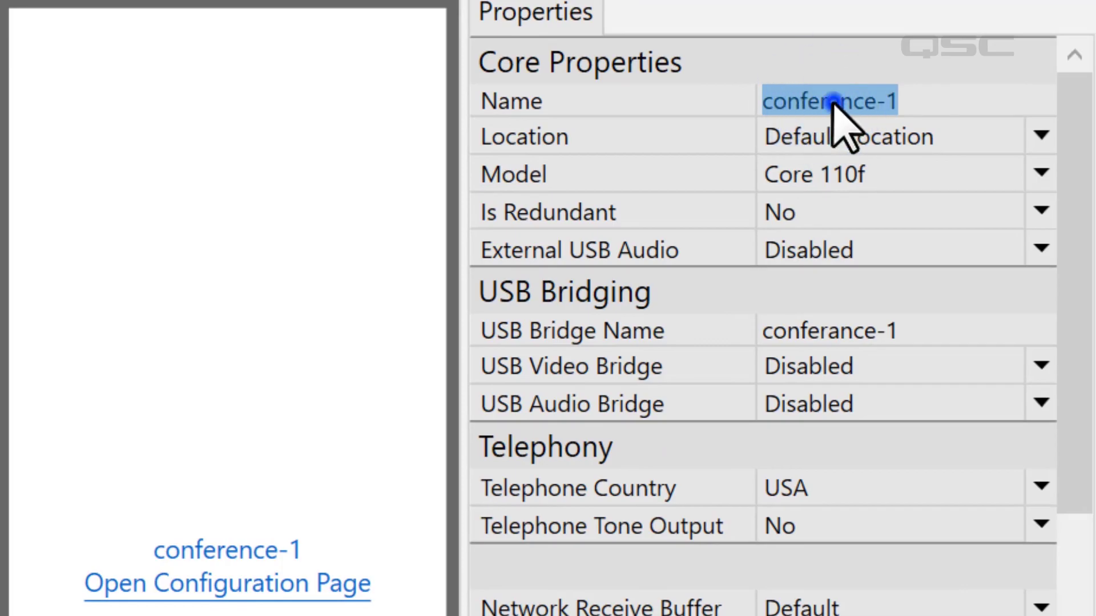
click(828, 101)
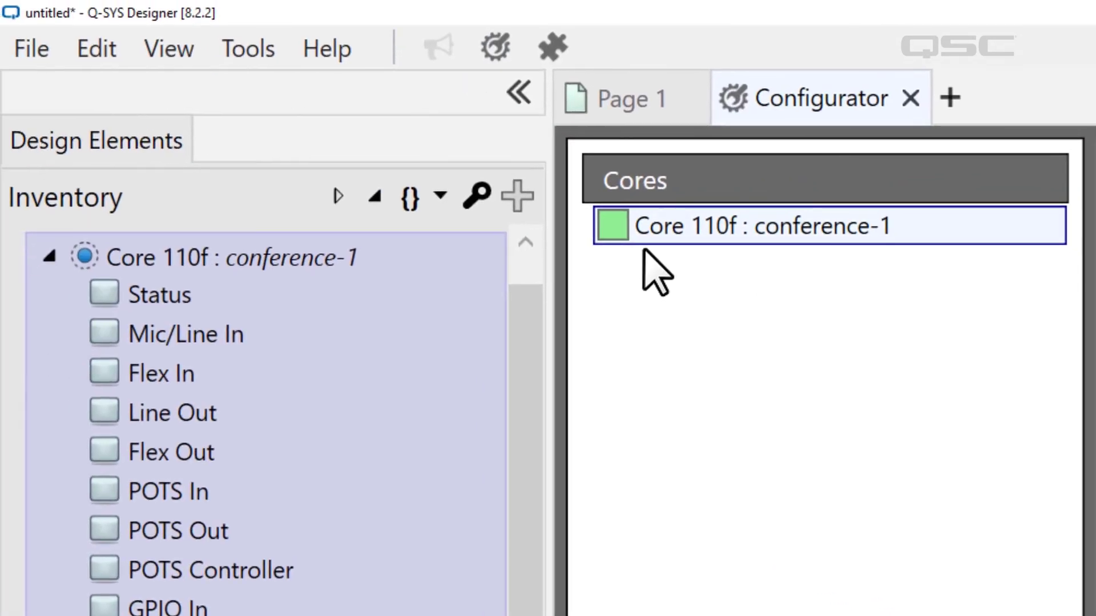
click(35, 48)
click(394, 388)
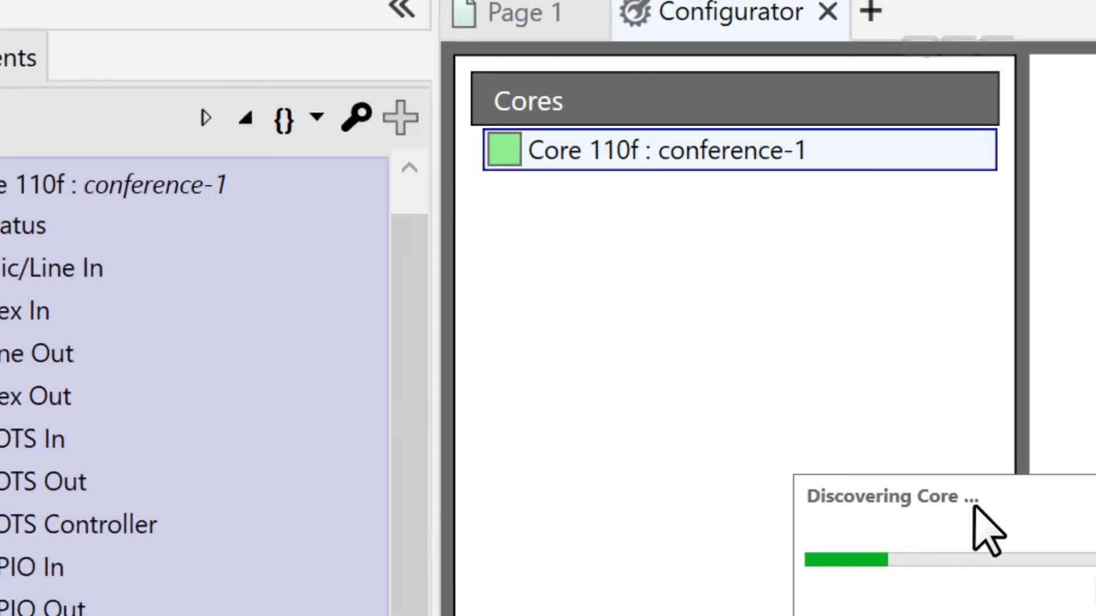